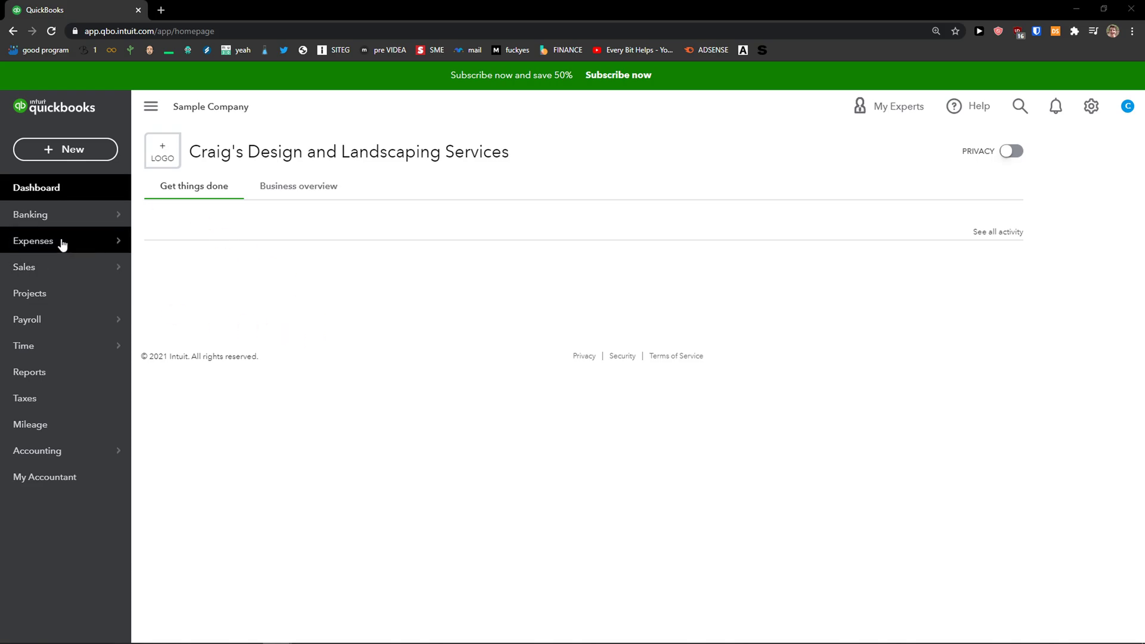
Step: In Banking, expand the 04/10/2021 Books By Bessie $55 transaction for review
left_click(54, 217)
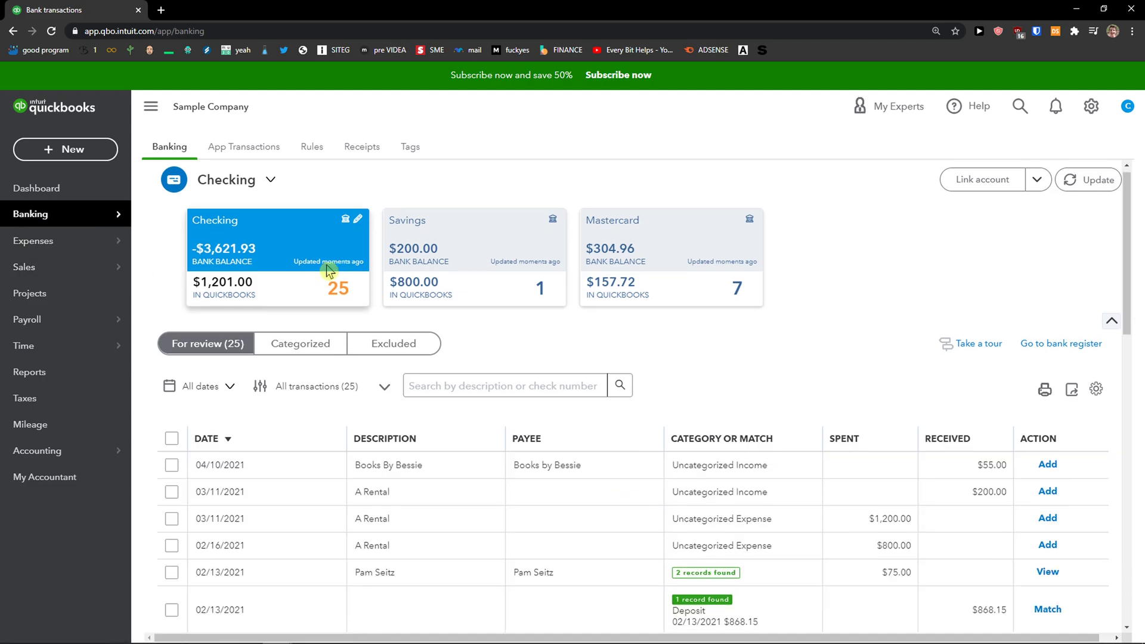
scroll(430, 286, "down", 2)
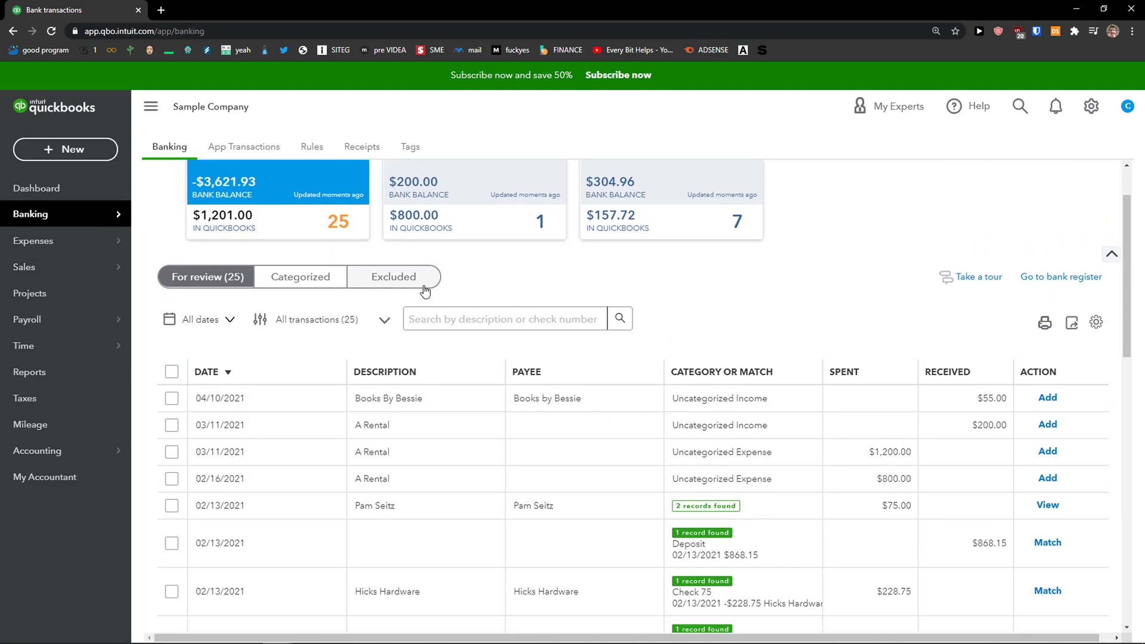
scroll(408, 273, "down", 1)
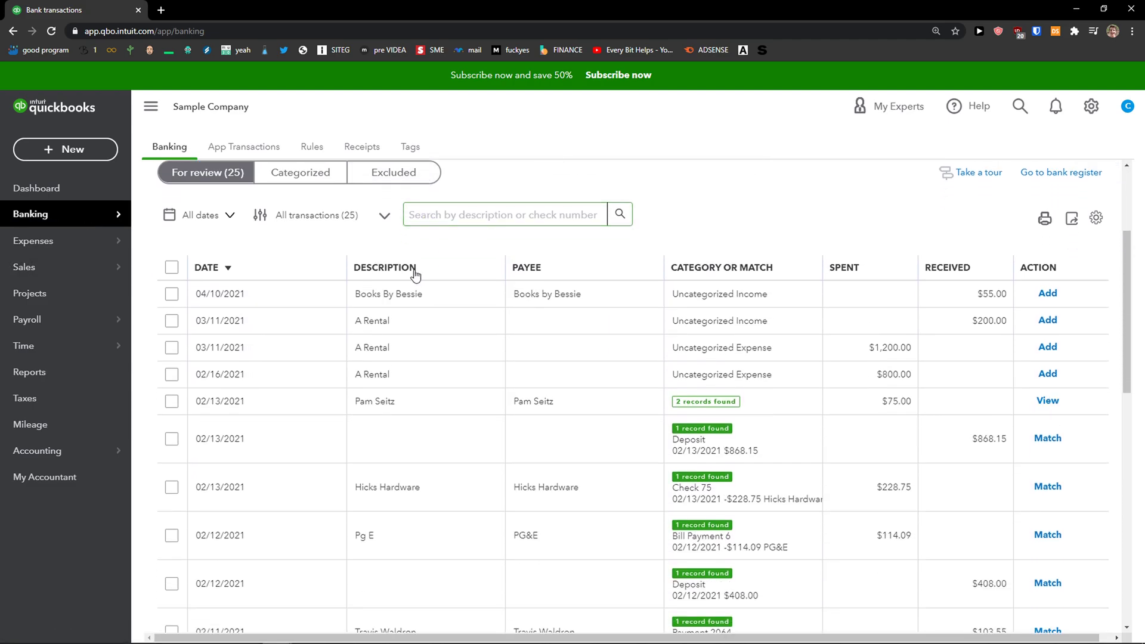
left_click(461, 301)
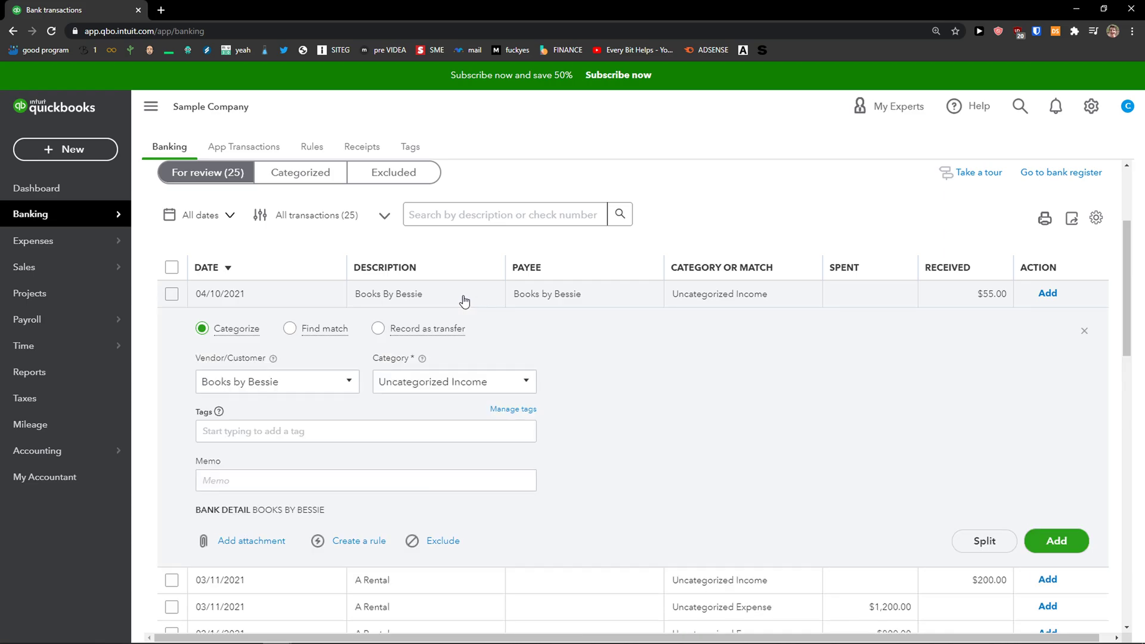
scroll(465, 301, "down", 1)
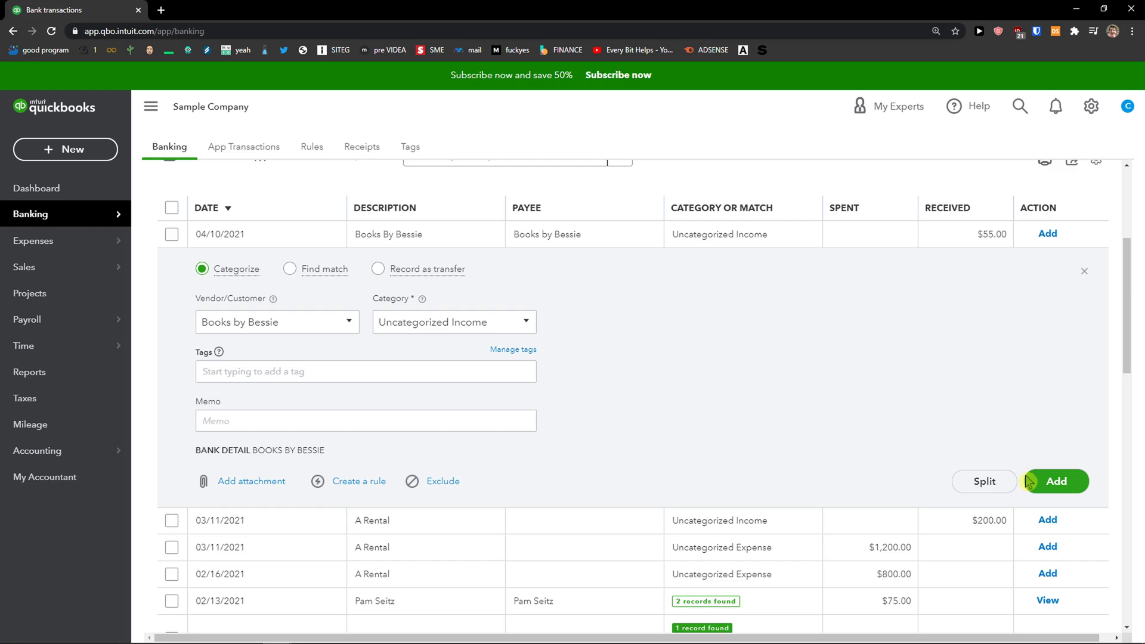
Step: Split the $55 transaction, giving the second line payee Cool Cars and category Advertising
left_click(988, 481)
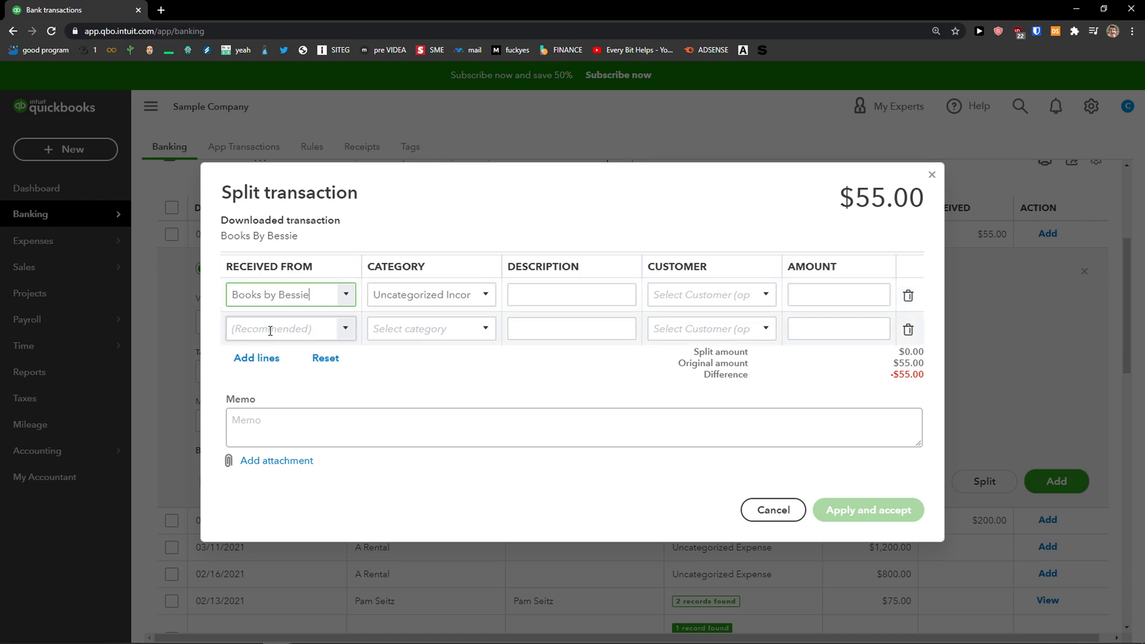
left_click(346, 327)
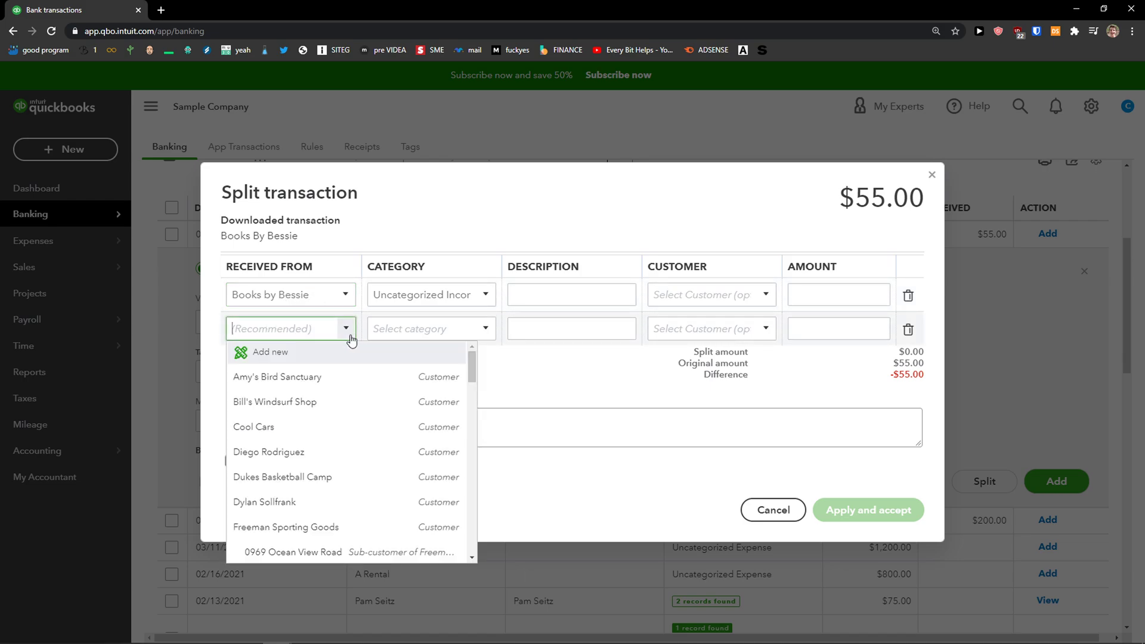
left_click(336, 427)
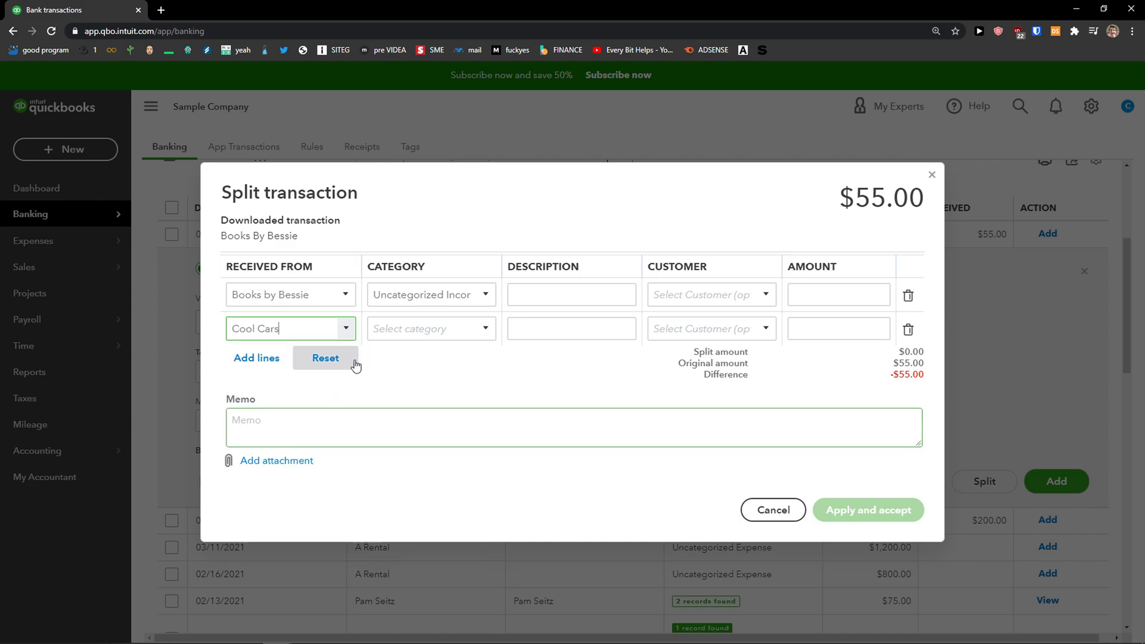
left_click(485, 328)
left_click(458, 384)
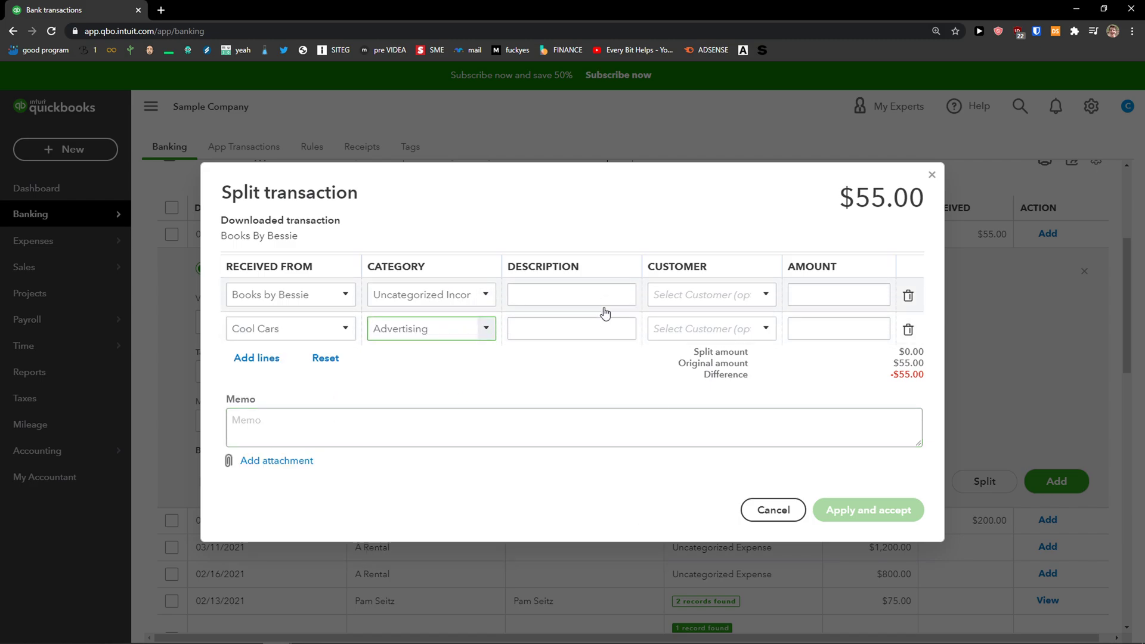
Step: Enter split amounts of $25 and $30 and apply the split
left_click(835, 294)
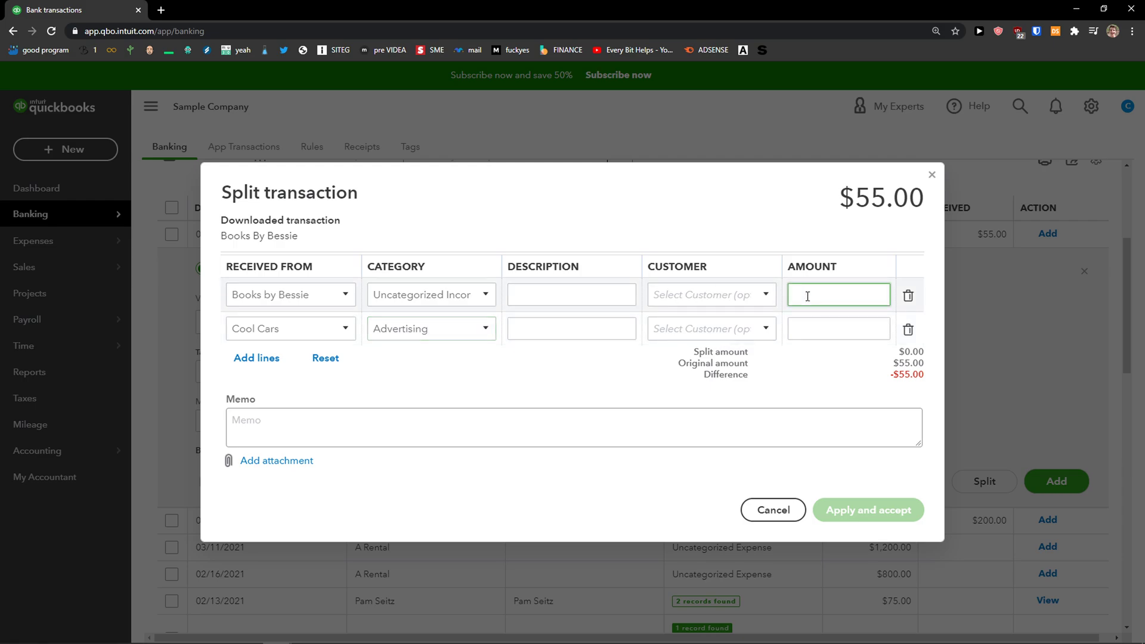
type("25")
key("Tab")
key("Tab")
key("Tab")
key("Tab")
key("Tab")
type("35")
key("Tab")
left_click(807, 329)
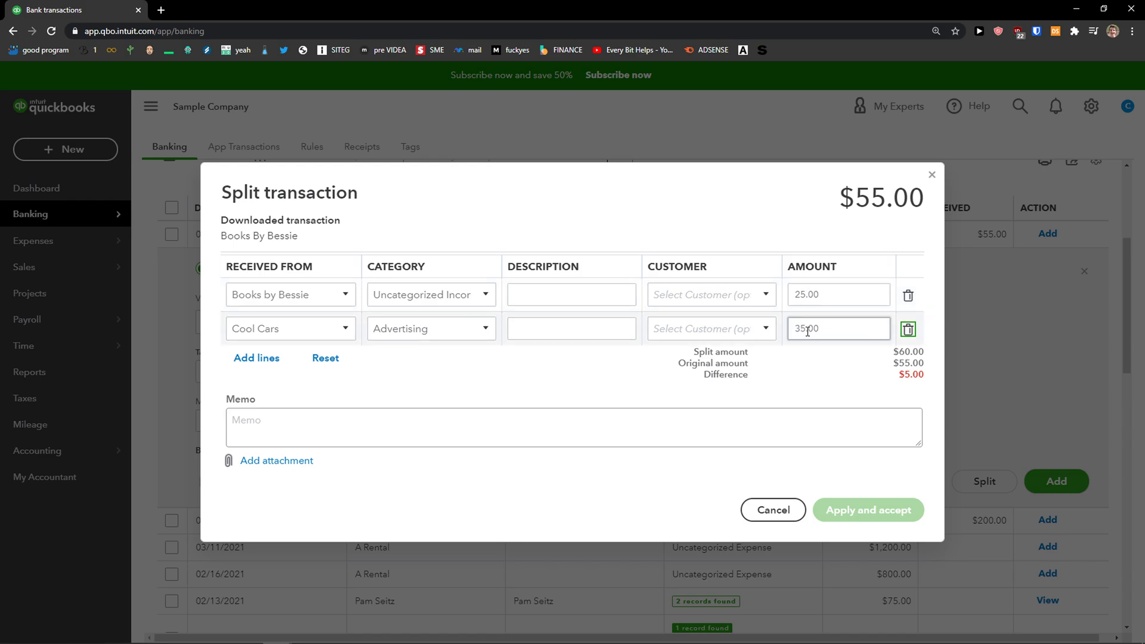
left_click(807, 330)
type("30")
left_click(785, 381)
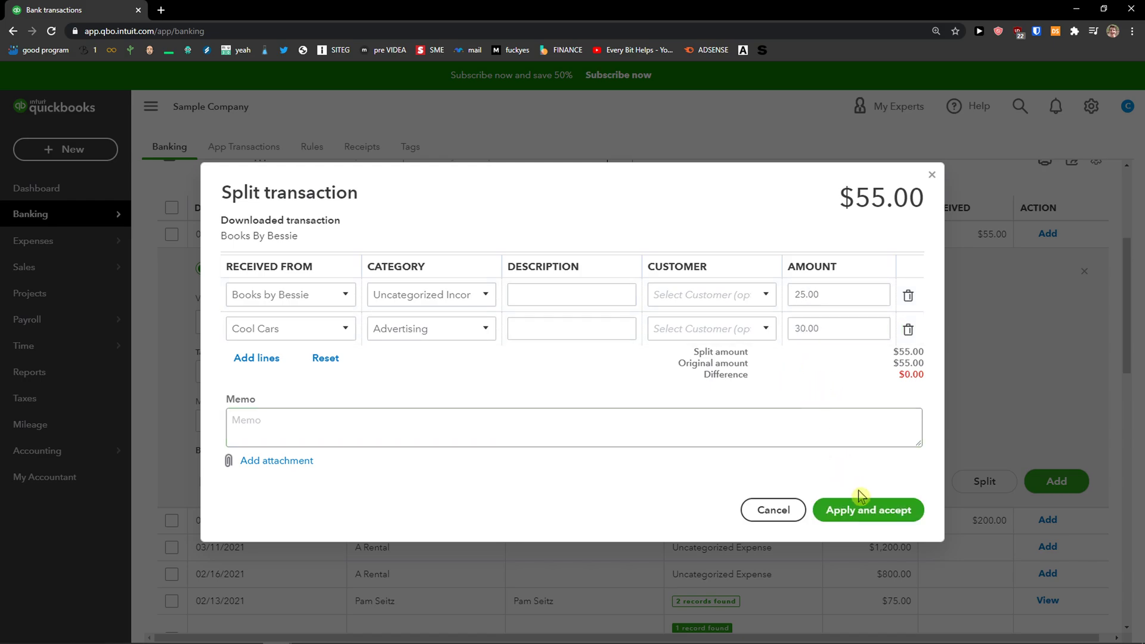
left_click(859, 508)
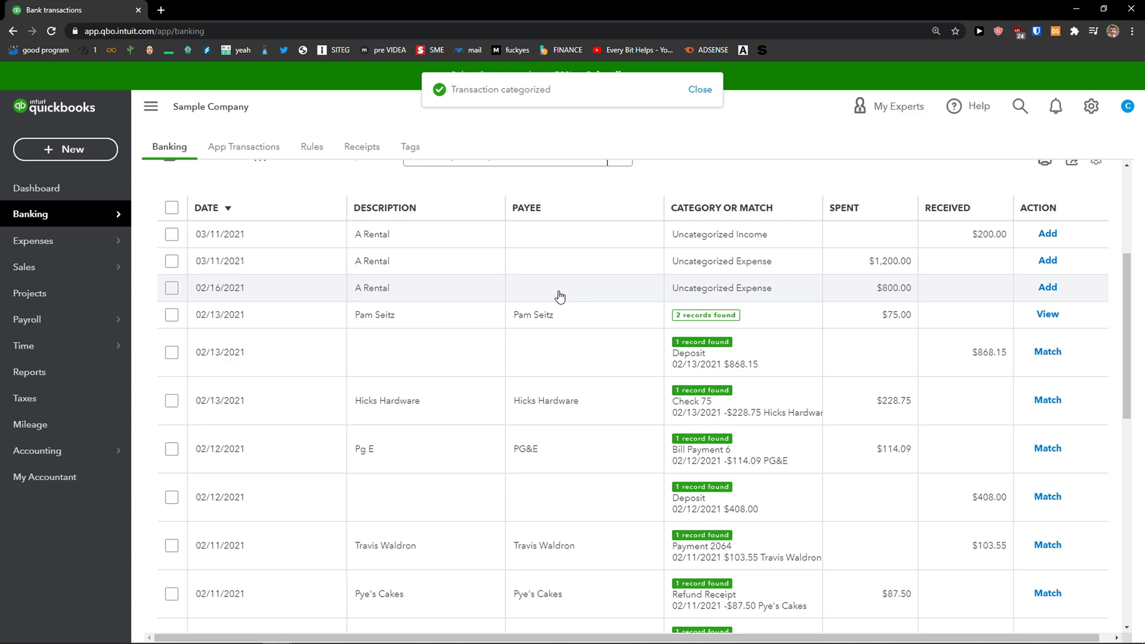
scroll(552, 291, "up", 3)
scroll(552, 291, "down", 1)
Step: Expand the 03/11/2021 A Rental $200 deposit and cancel its split without saving
left_click(588, 297)
scroll(589, 296, "down", 1)
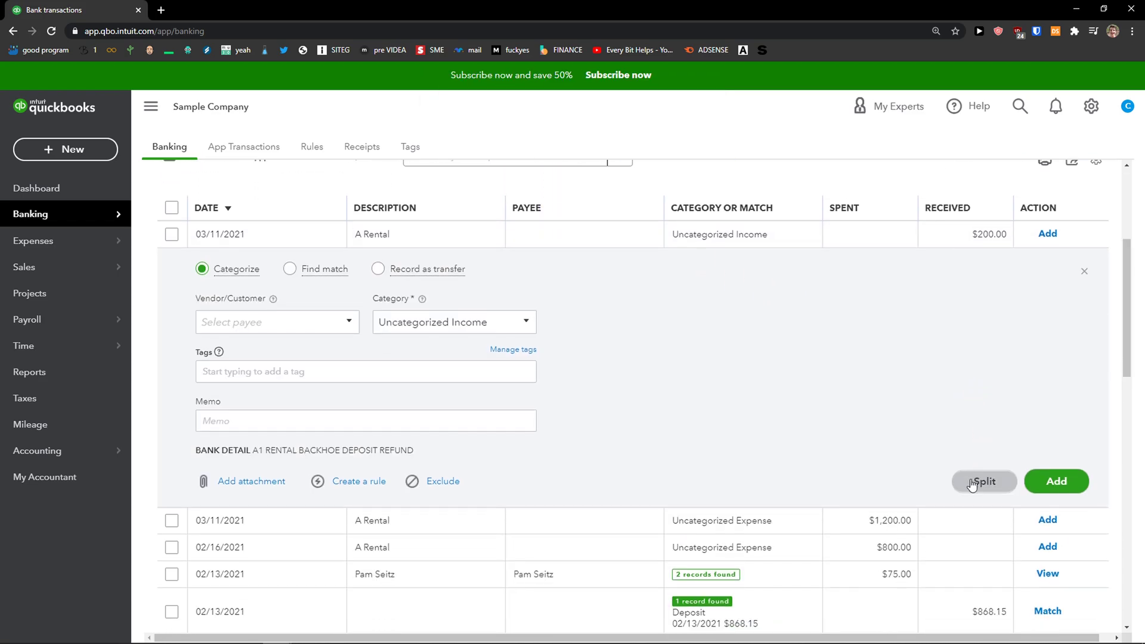
left_click(973, 483)
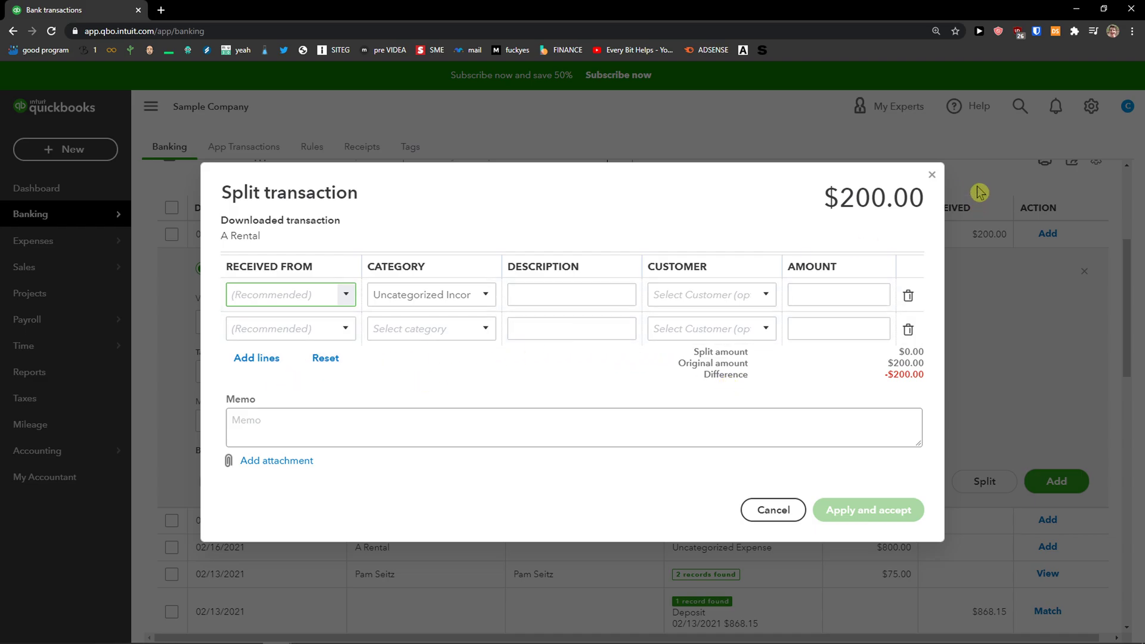
left_click(929, 177)
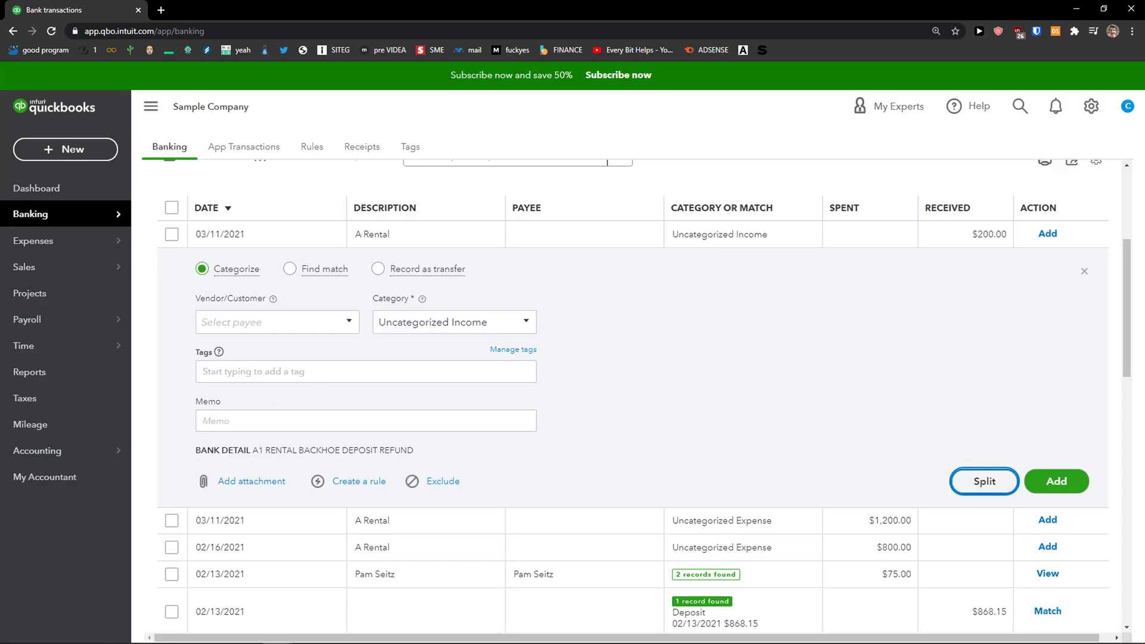